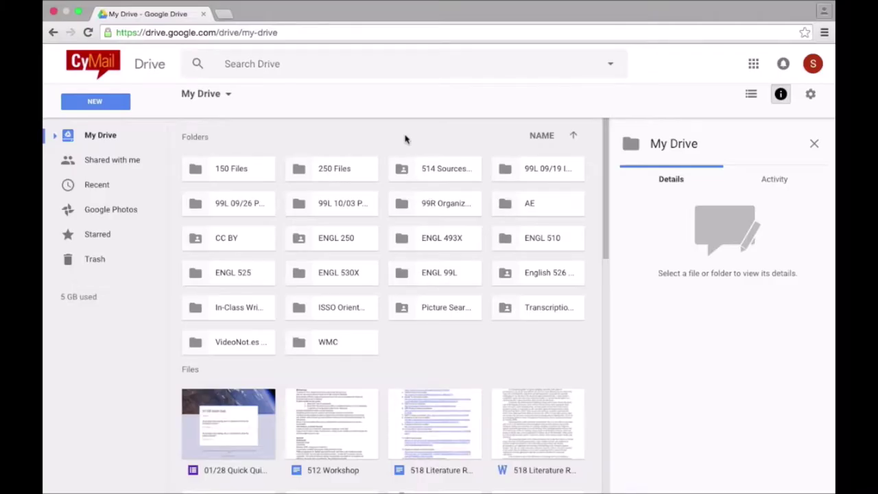
# Create a new blank Google Docs document from Drive and select its untitled name
pyautogui.click(96, 103)
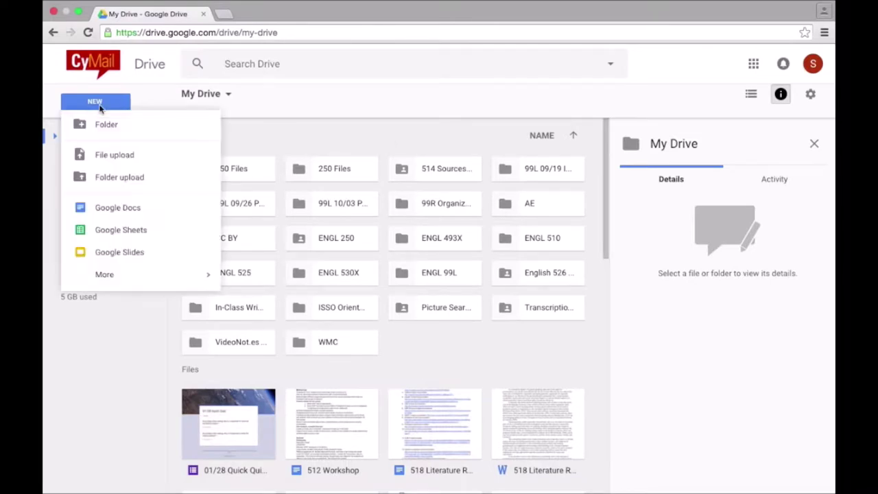
pyautogui.click(132, 207)
pyautogui.click(160, 56)
# Rename the document to 'Context Description'
pyautogui.press('BackSpace')
pyautogui.write('Context')
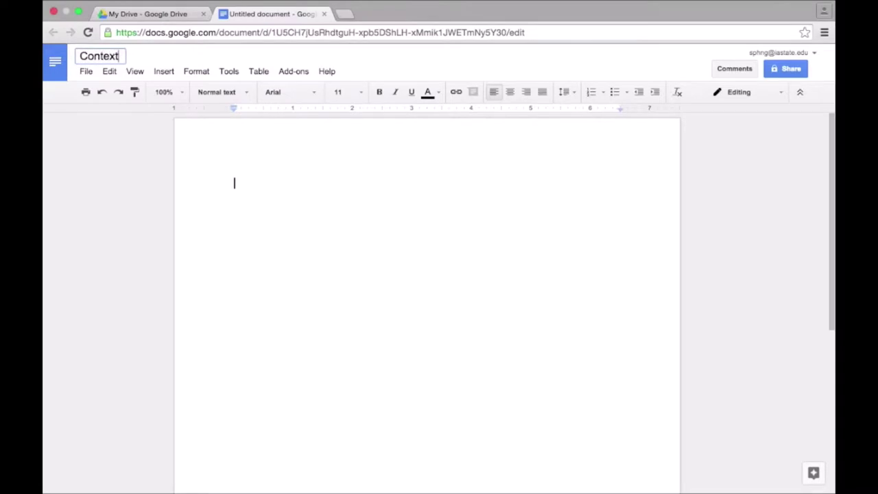
pyautogui.write(' Description')
pyautogui.press('Return')
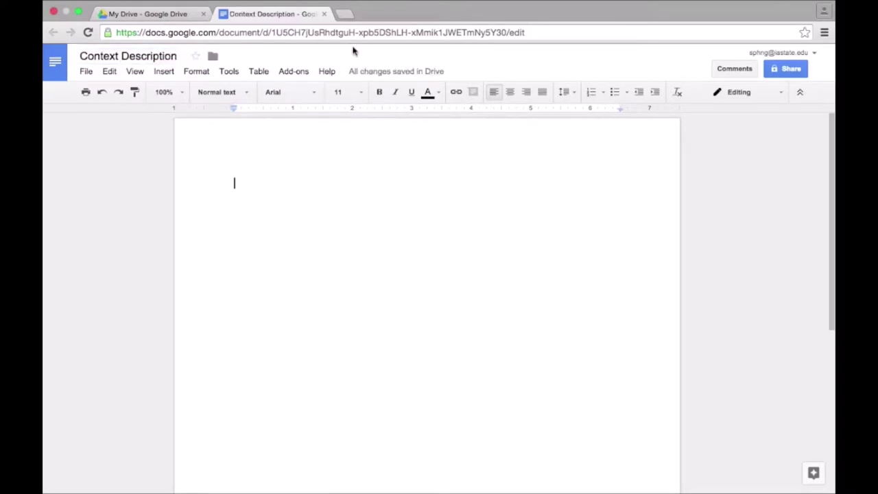
# Share the document with the collaborator's e-mail as an editor, including a short note about the project
pyautogui.click(789, 70)
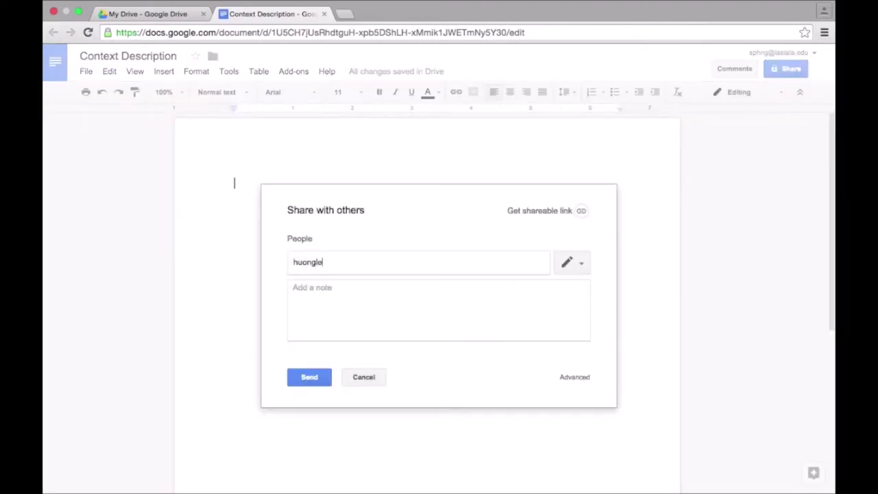
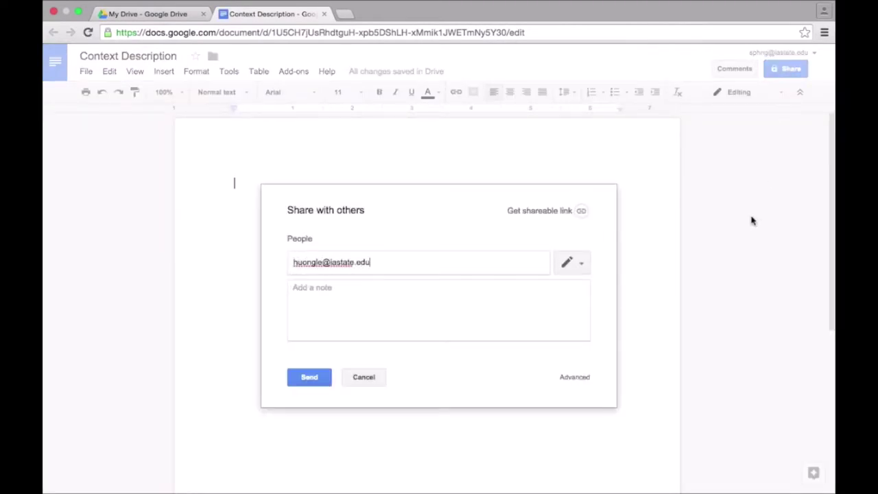
pyautogui.click(581, 268)
pyautogui.click(560, 288)
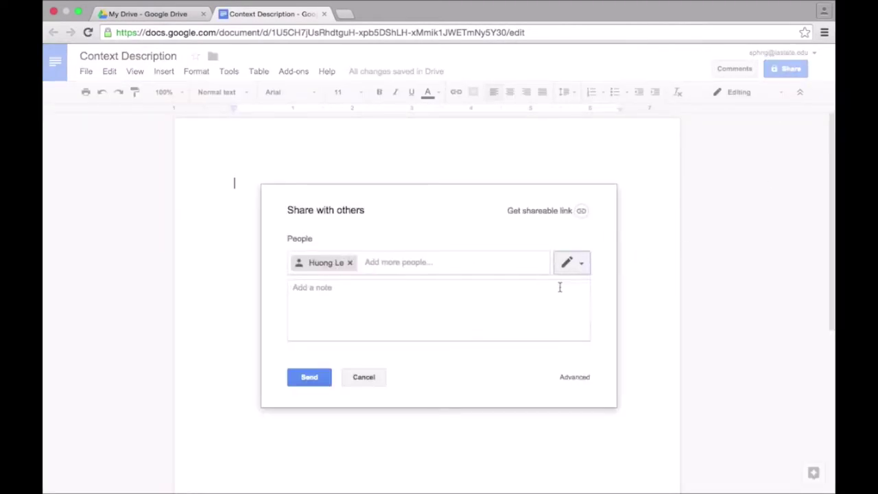
pyautogui.click(463, 304)
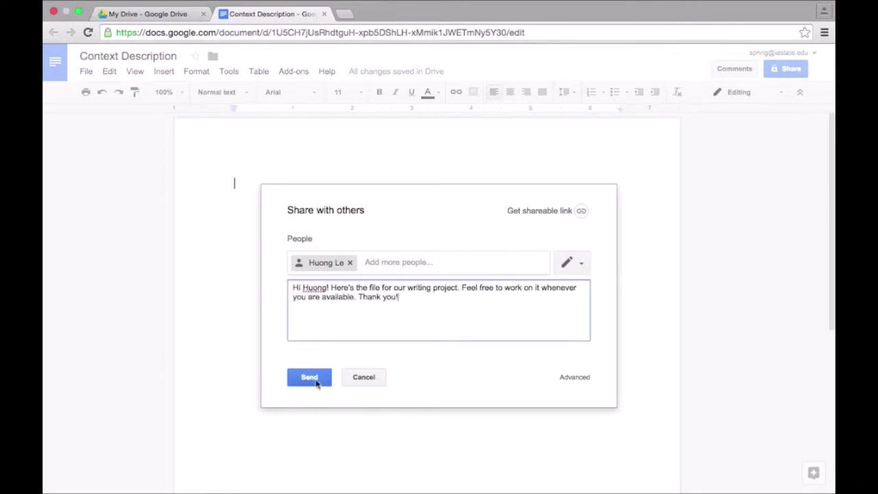
pyautogui.click(309, 378)
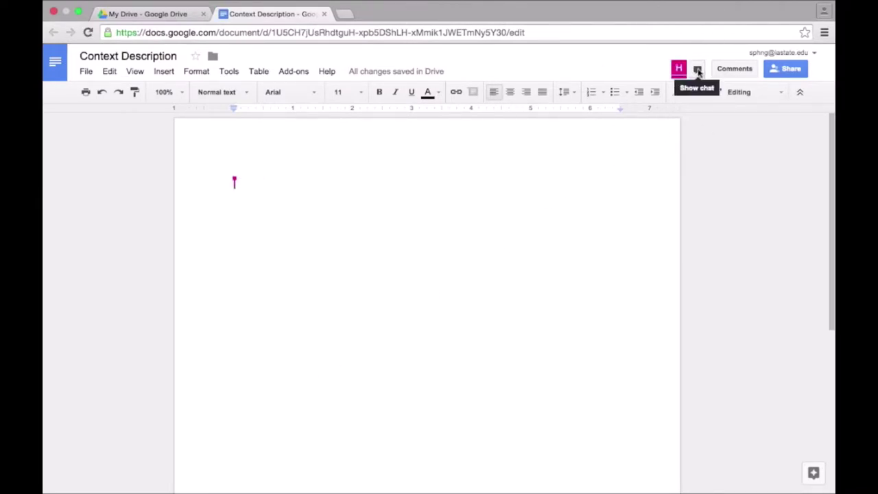
pyautogui.click(697, 70)
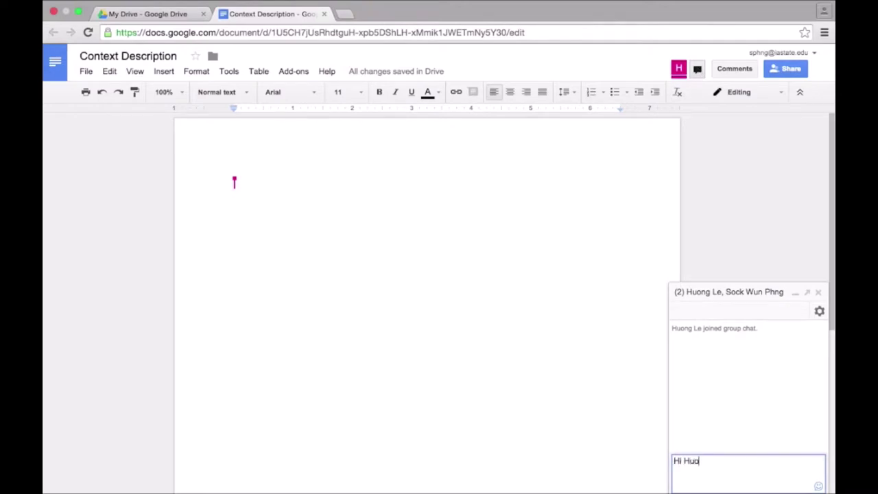
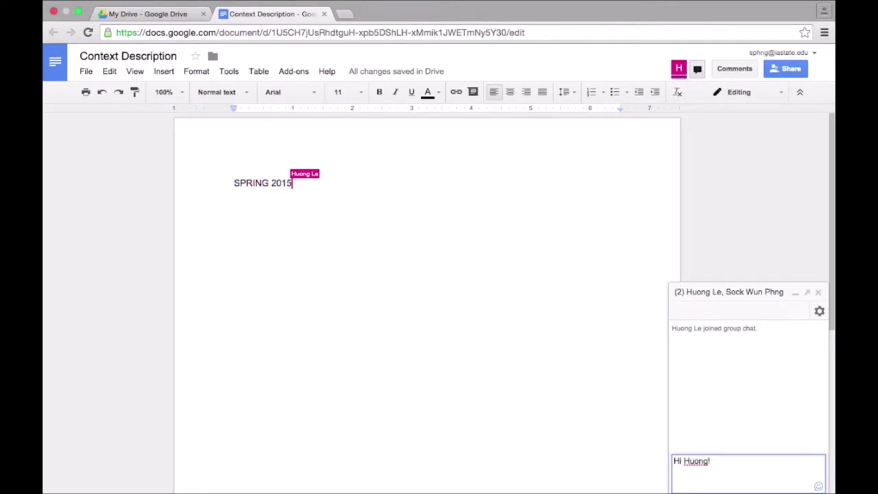
# Ask the collaborator in chat what to include, then report the drafted outline and ask for feedback
pyautogui.write(' Do you know')
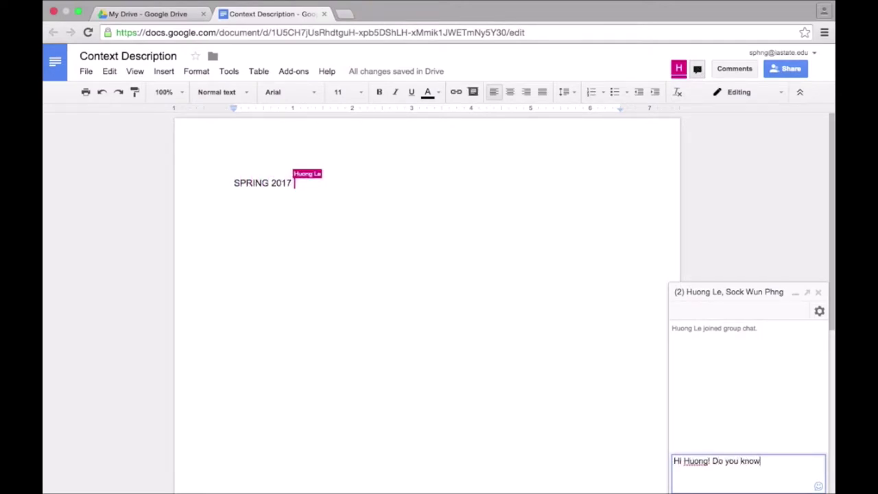
pyautogui.write(' what we should include in our projke')
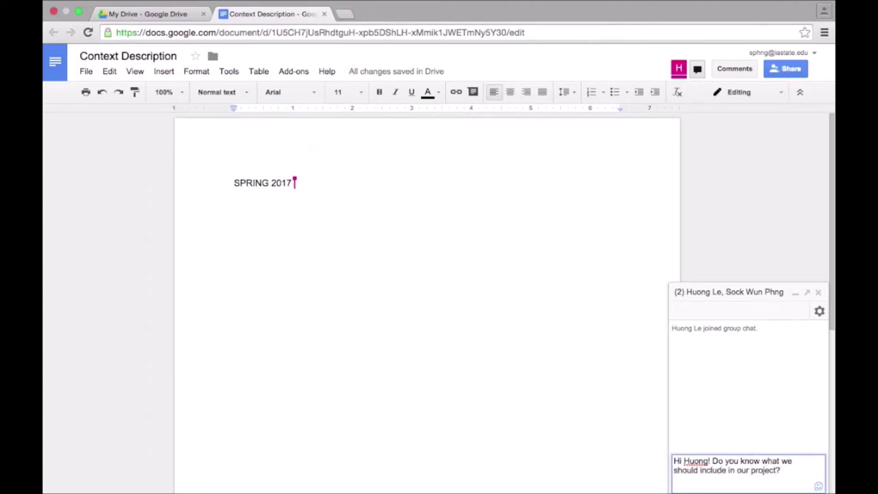
pyautogui.press('Return')
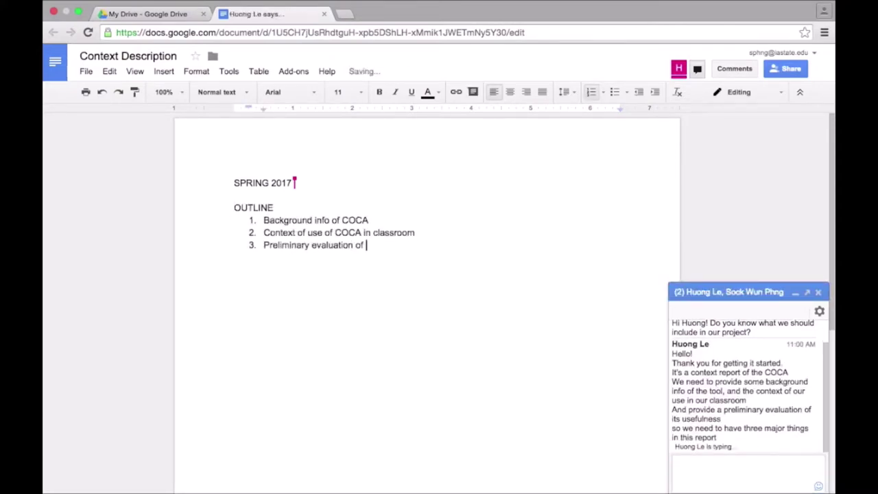
pyautogui.write('Okay! I drafted an outline for us. Does that look correct? What else do you think we should include? It')
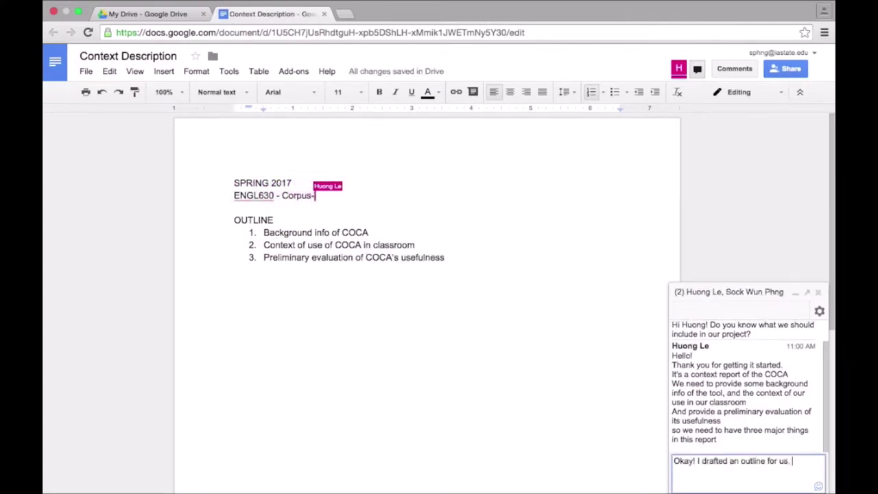
# Send chat replies about the outline, agreeing the points should be elaborated
pyautogui.press('BackSpace')
pyautogui.press('BackSpace')
pyautogui.press('BackSpace')
pyautogui.press('Return')
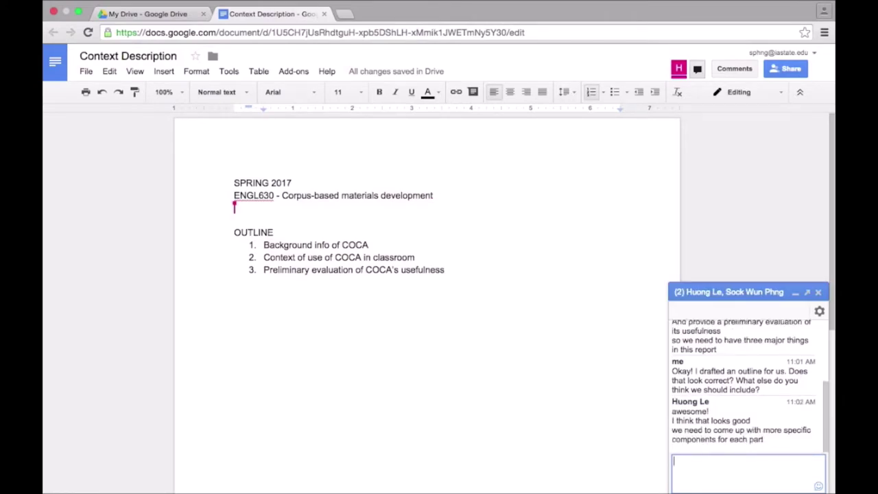
pyautogui.write("You're right! We should elaborate on the points.")
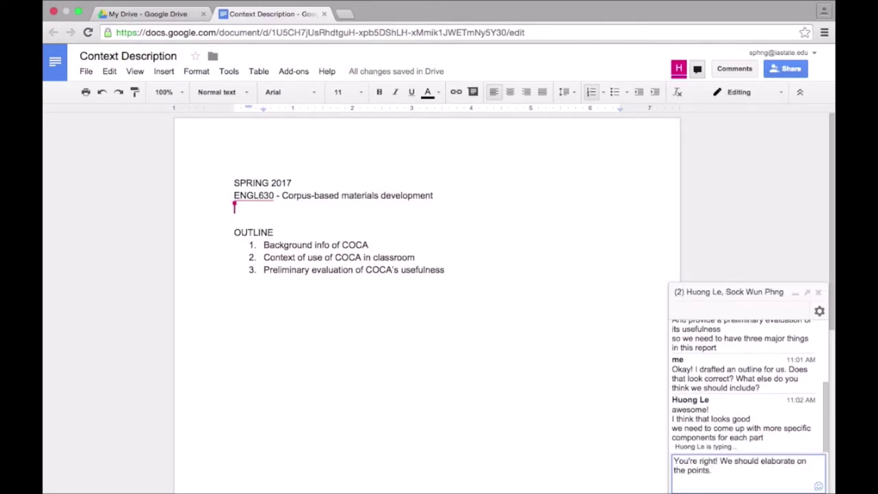
pyautogui.press('Return')
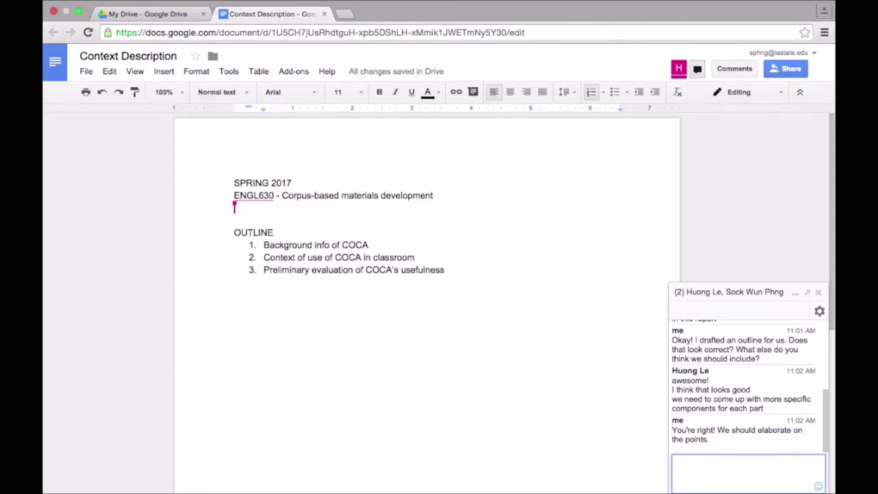
# Add sub-item 'Corpus of Contemporary American English' under outline item 1
pyautogui.click(372, 243)
pyautogui.press('Return')
pyautogui.press('Tab')
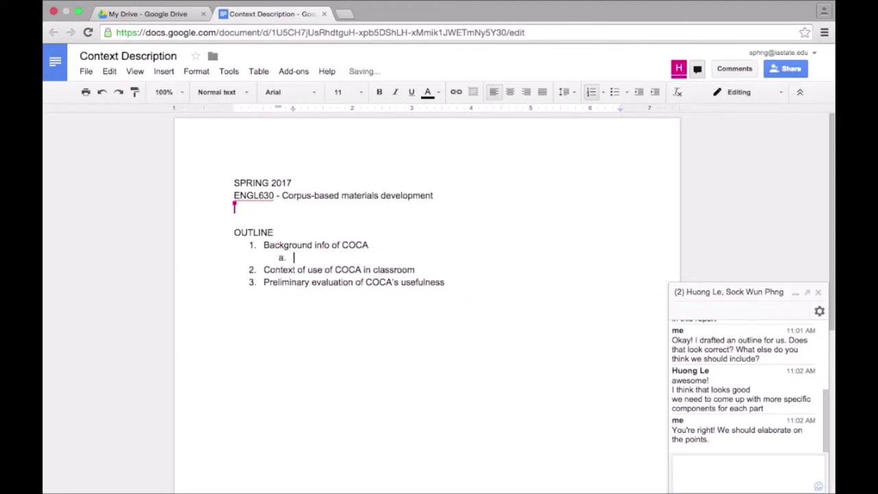
pyautogui.write('Corpus of Contempo')
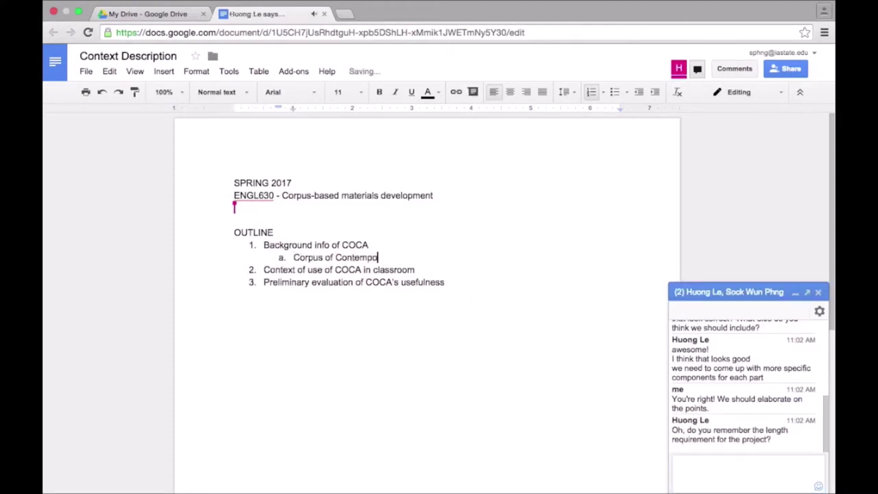
pyautogui.write('rary American English')
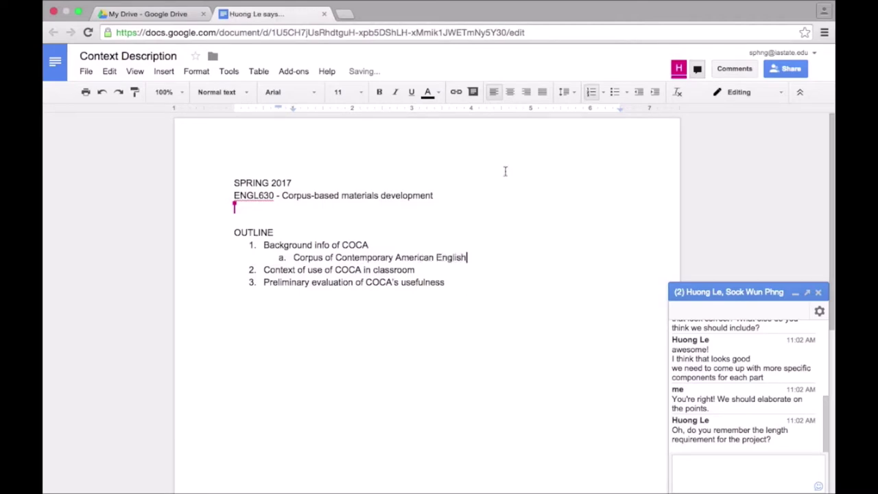
pyautogui.click(732, 470)
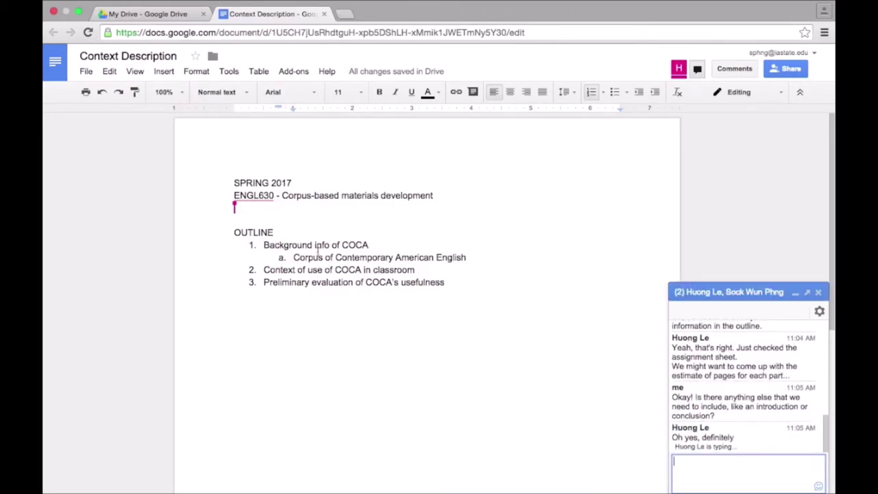
# Add 'Introduction' as the first outline item and 'Conclusion' as the last
pyautogui.click(264, 245)
pyautogui.press('Return')
pyautogui.press('Up')
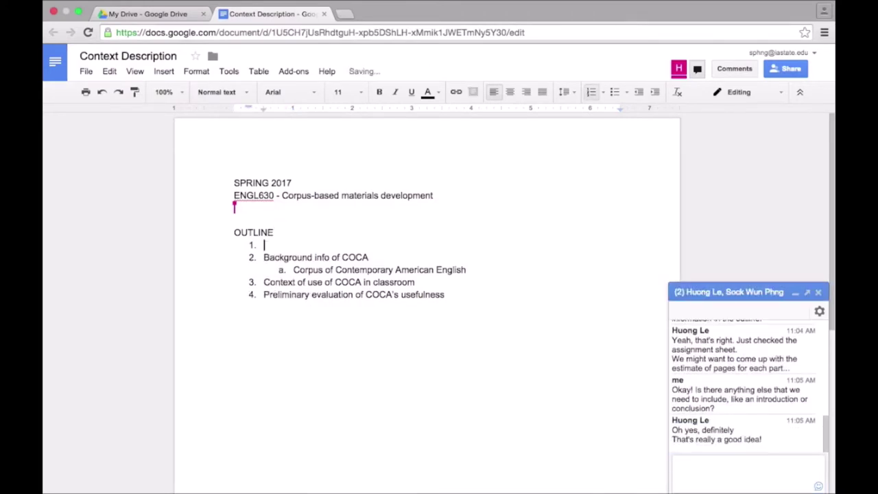
pyautogui.write('Introduction')
pyautogui.click(472, 304)
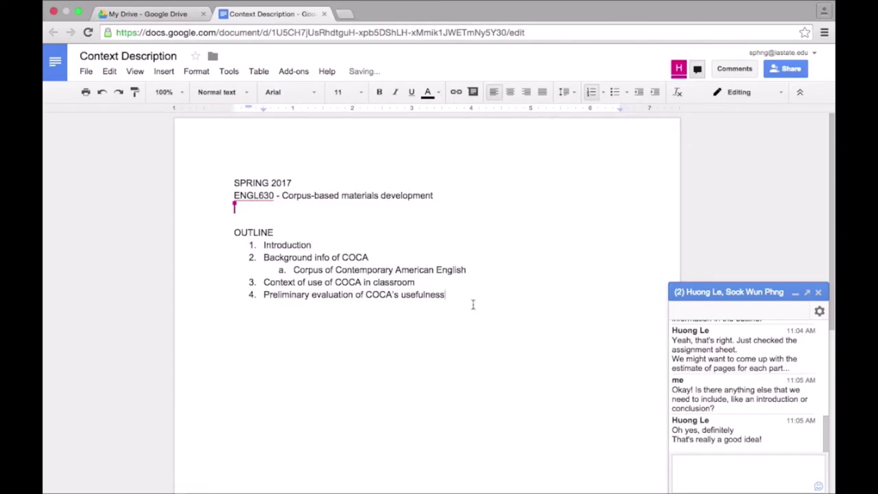
pyautogui.press('Return')
pyautogui.write('Conclusion')
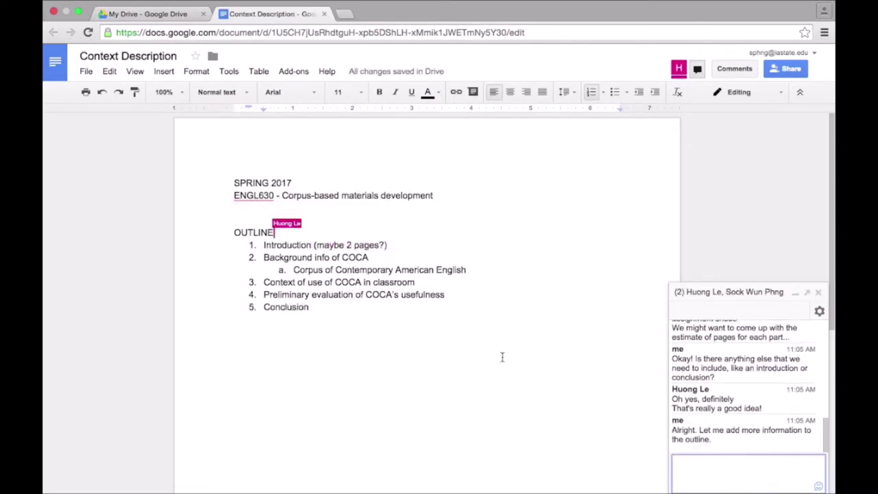
# Add sub-item b 'Collection of authentic text' under the COCA background item
pyautogui.click(491, 272)
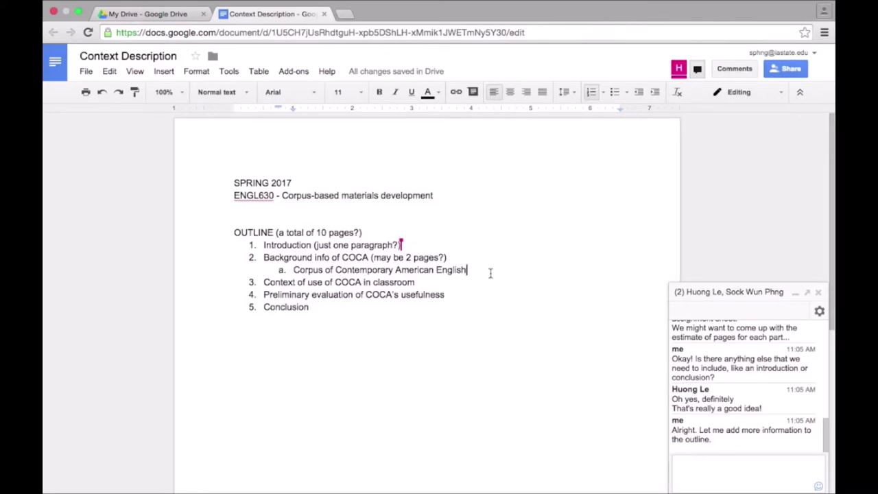
pyautogui.press('Return')
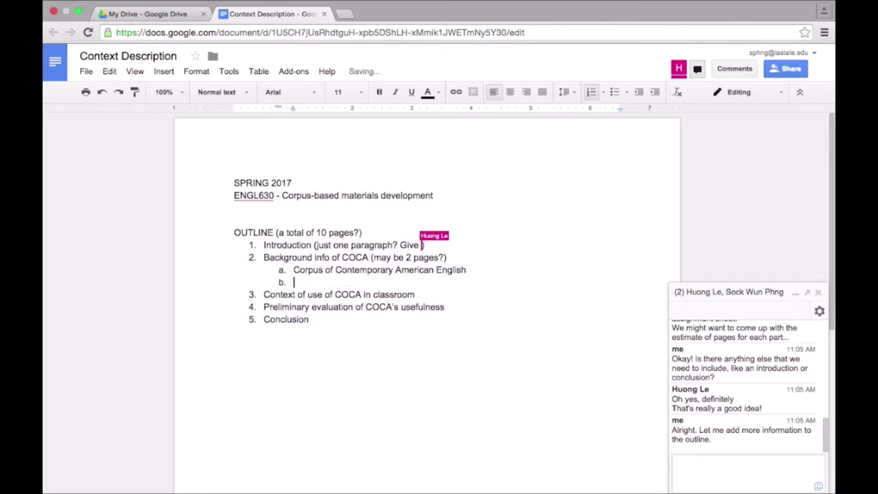
pyautogui.write('Collection of ')
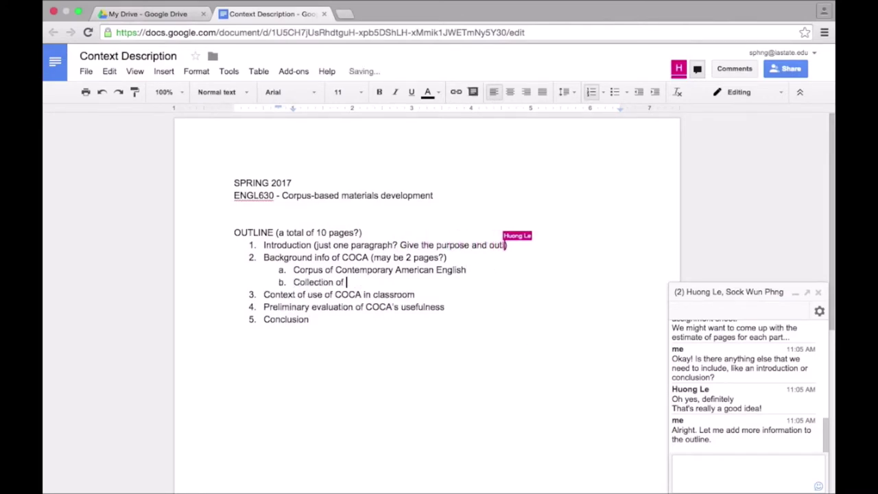
pyautogui.write('authentic texts (corpus size?')
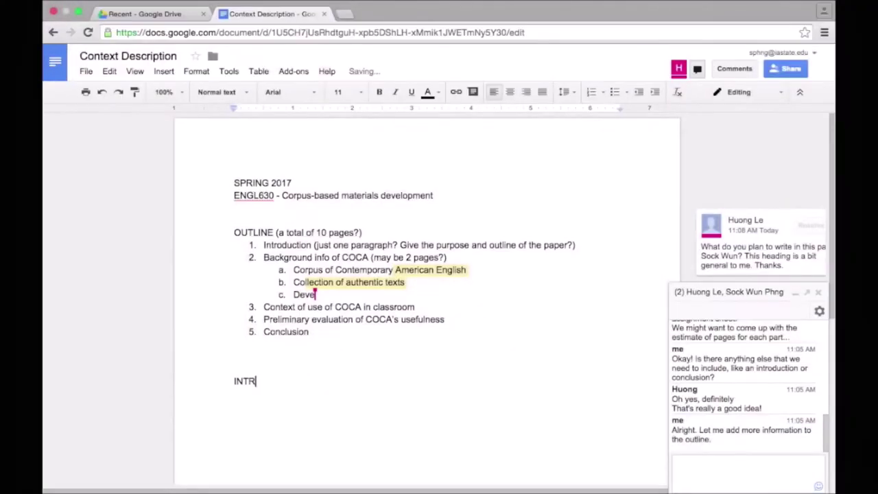
# Complete the INTRODUCTION heading and begin the paragraph 'This context report presents a detailed description of a proposed product…'
pyautogui.write('ODUCTION D')
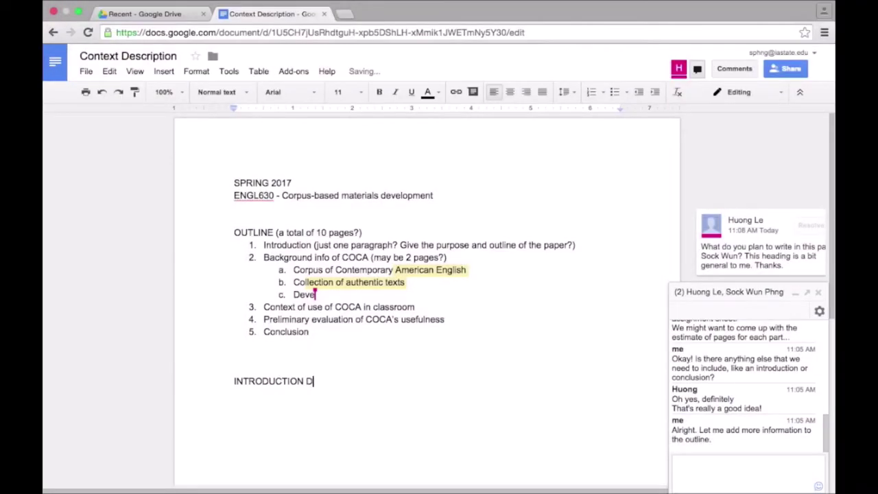
pyautogui.press('BackSpace')
pyautogui.press('BackSpace')
pyautogui.press('Return')
pyautogui.write('This context report')
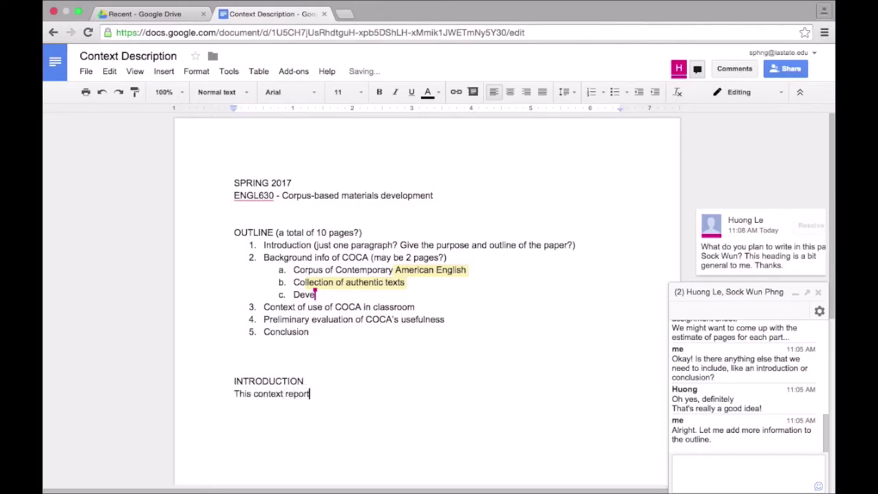
pyautogui.write(' presents a detailed')
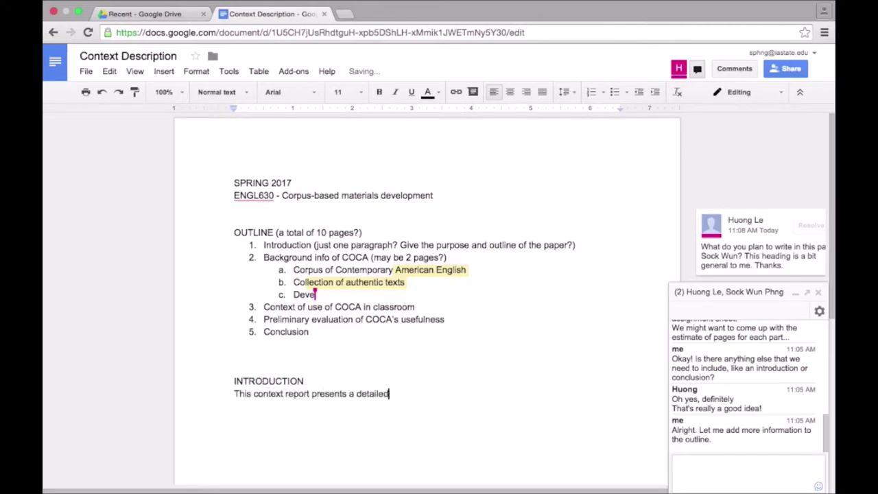
pyautogui.write(' description of a proposed product')
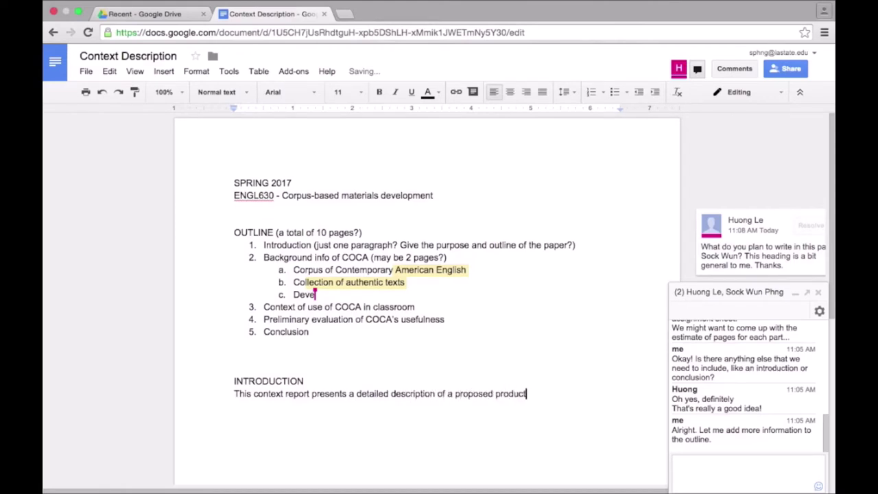
pyautogui.write(' intended for evaluation purpose. This paper is divided into three main sections: background of COCA, ')
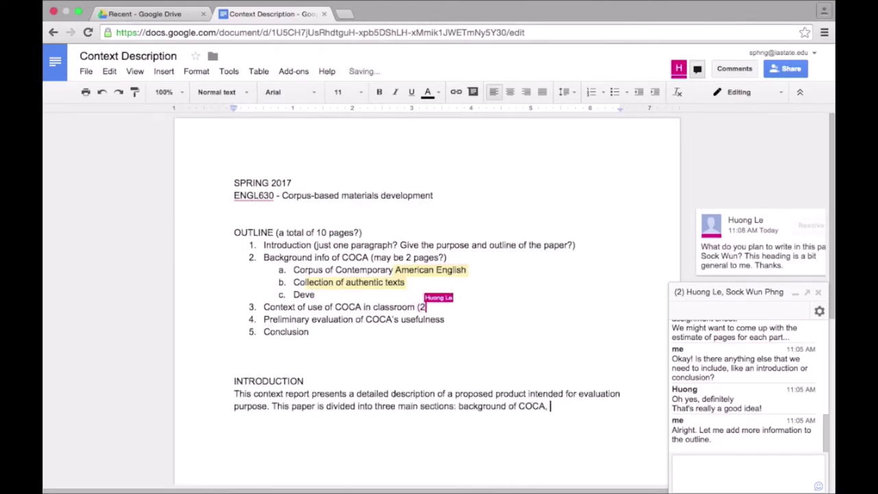
pyautogui.write('context of use in classroom, and preliminary evaluation.')
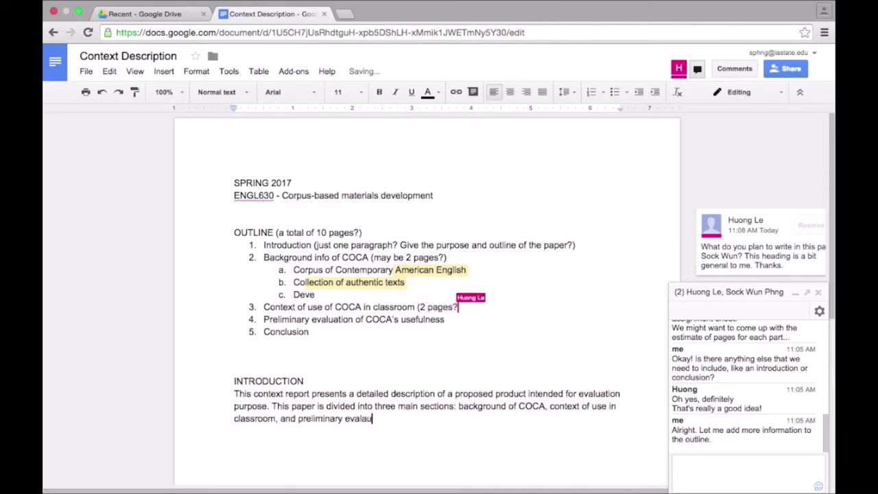
# Comment on the INTRODUCTION heading asking the collaborator what they think of the draft
pyautogui.moveTo(309, 385); pyautogui.dragTo(233, 381)
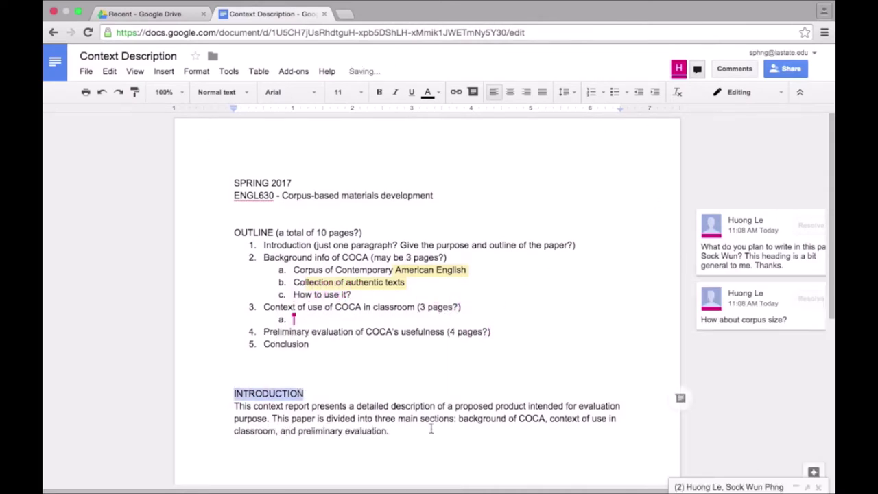
pyautogui.click(681, 398)
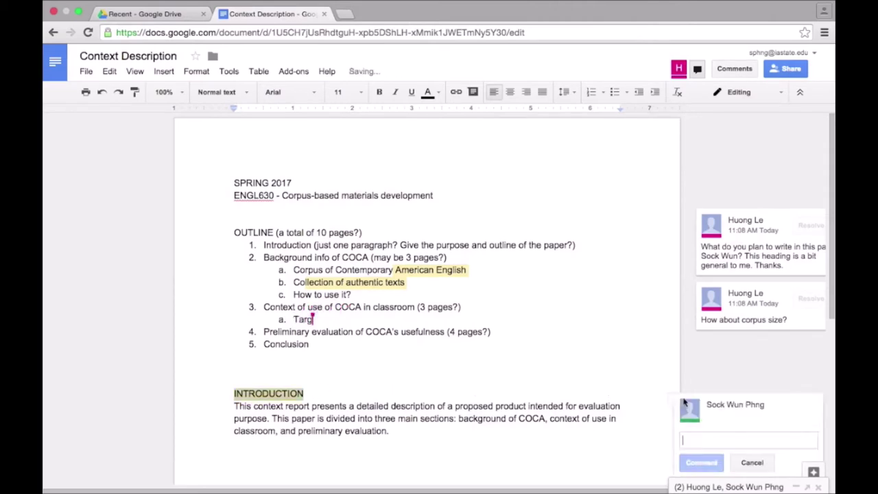
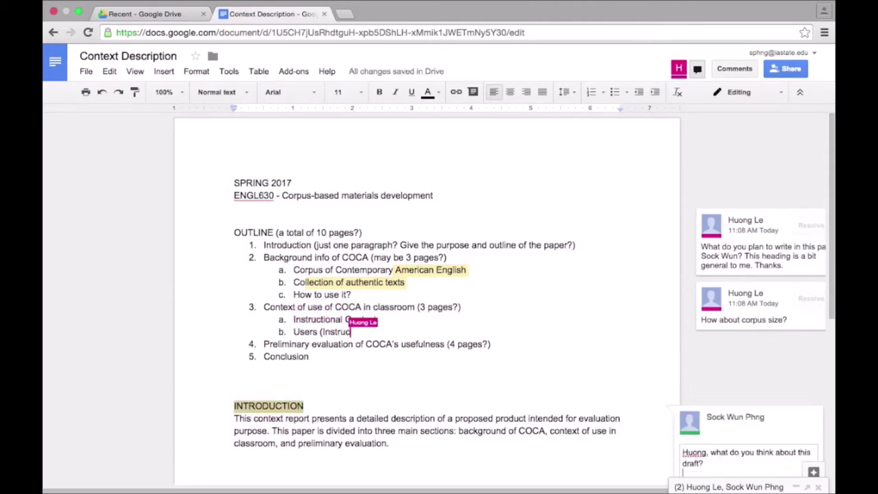
pyautogui.scroll(-1, 696, 347)
pyautogui.click(700, 453)
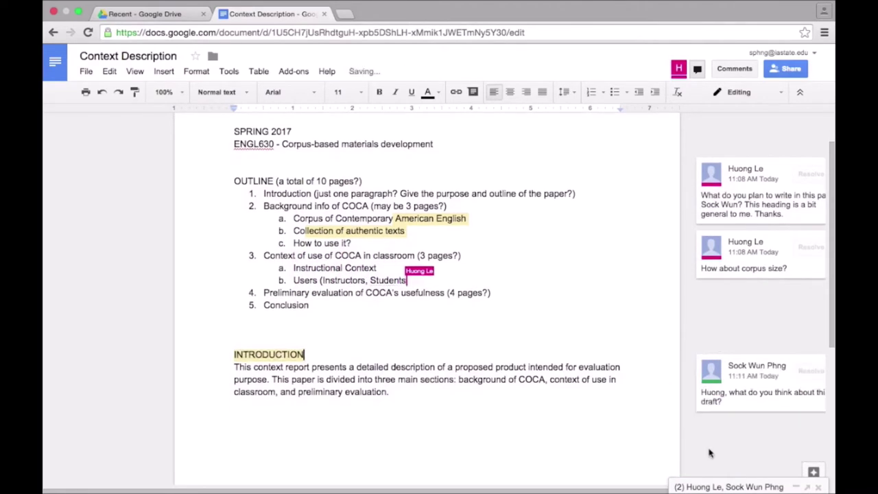
pyautogui.click(789, 199)
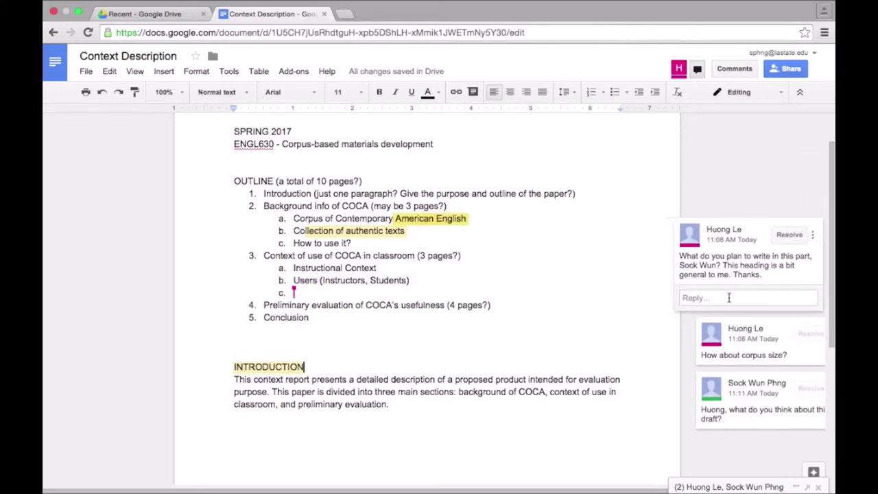
# Reply that the intro should cover what COCA stands for and its history, then resolve the thread
pyautogui.click(762, 297)
pyautogui.write('I think jus')
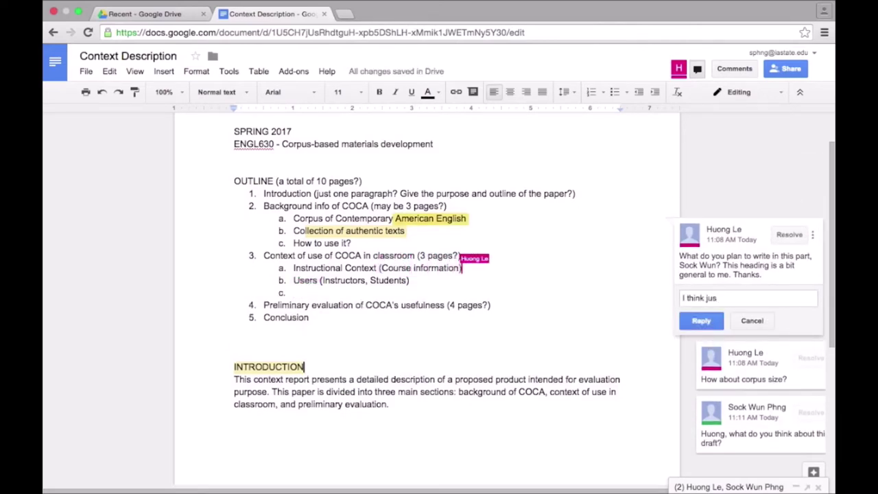
pyautogui.write('t what COCA stands fo')
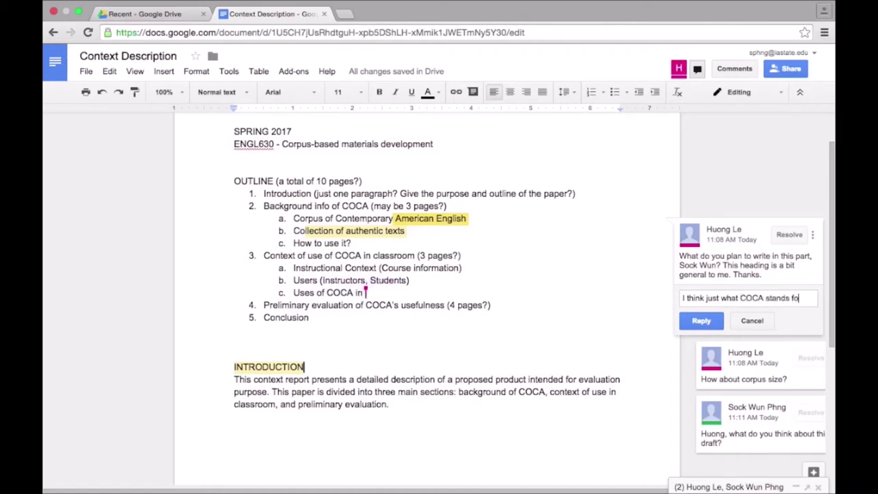
pyautogui.write('r and maybe a few sentences about the history? When was it created, by whom, etc.?')
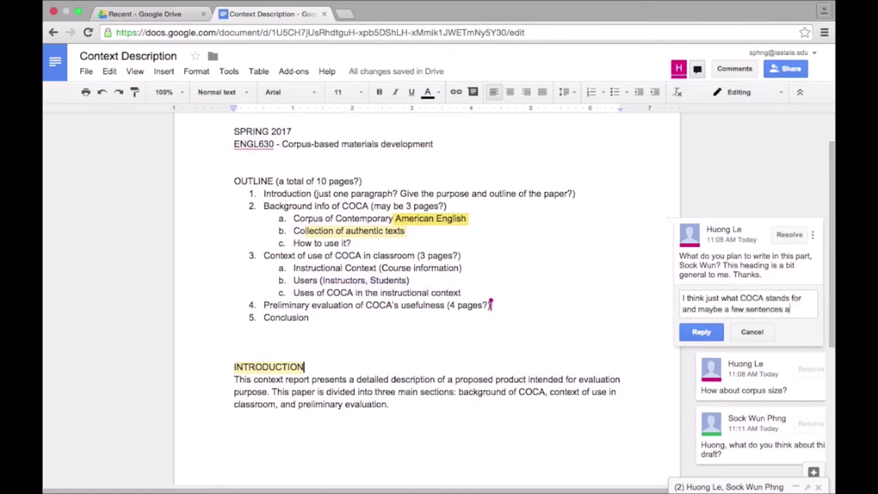
pyautogui.write(' Do you think that would be necessary?')
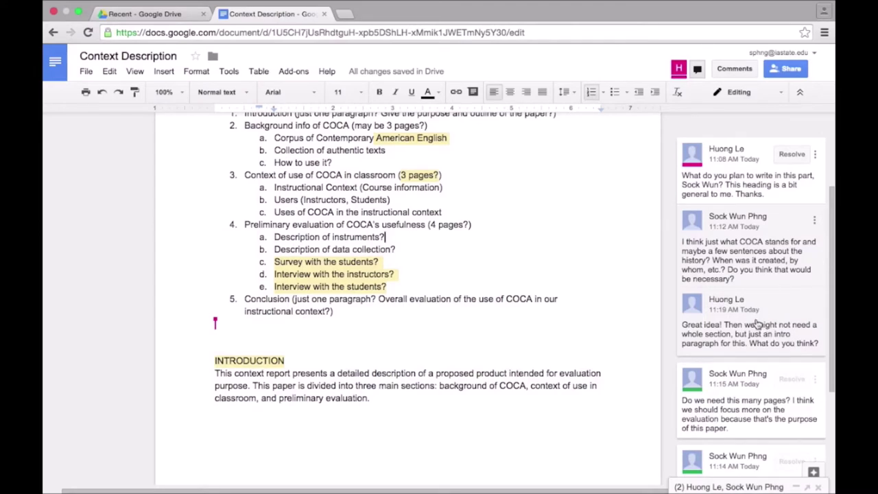
pyautogui.click(789, 338)
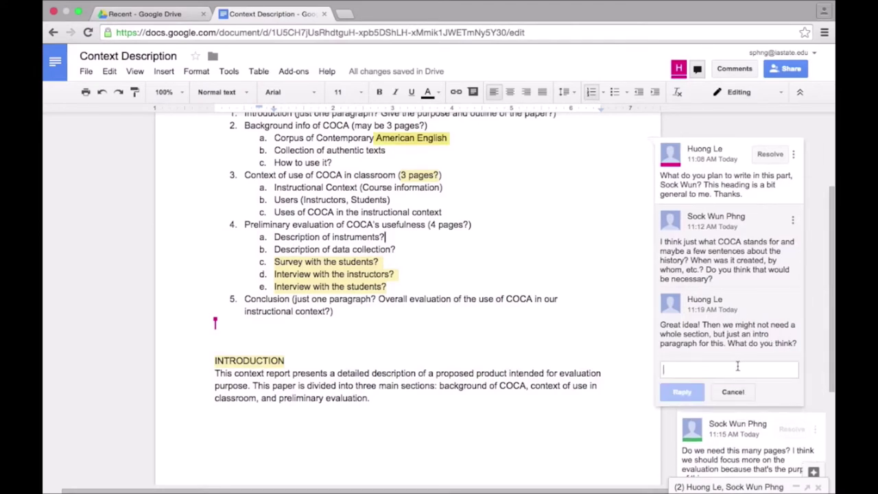
pyautogui.write("Yeah, that makes sense! I'll resolve this comment so that we know we addressed this issue already.")
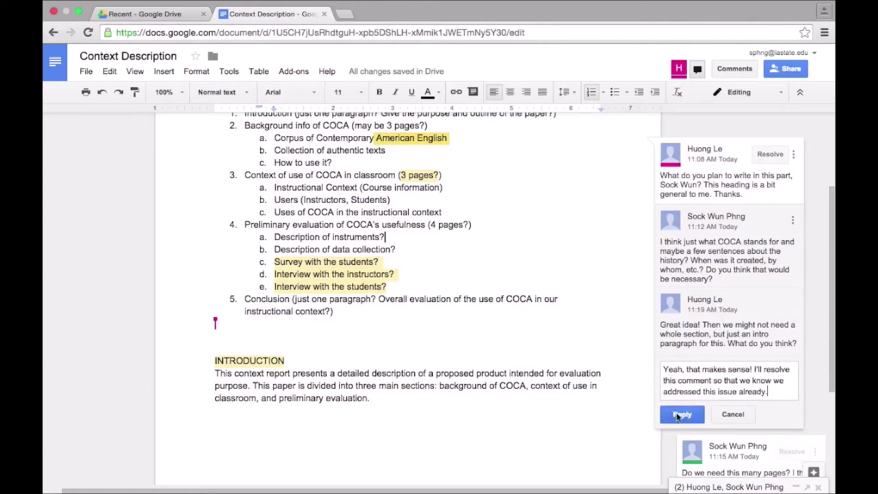
pyautogui.click(682, 413)
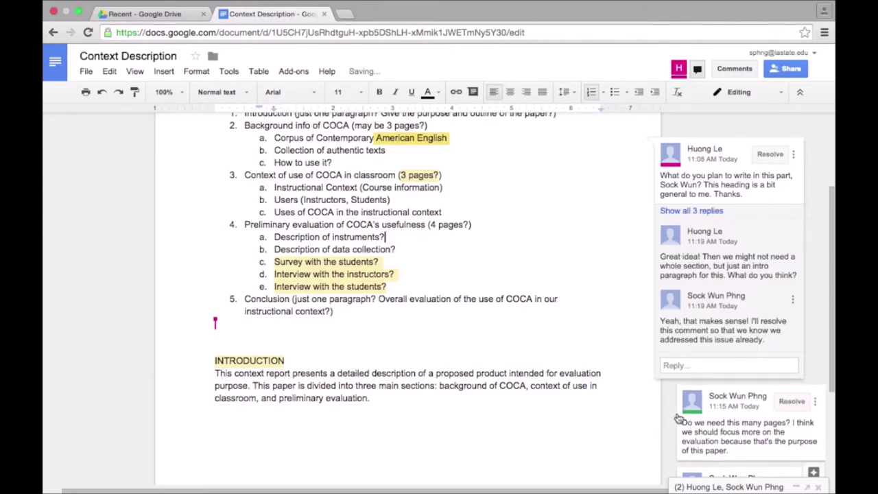
pyautogui.click(770, 155)
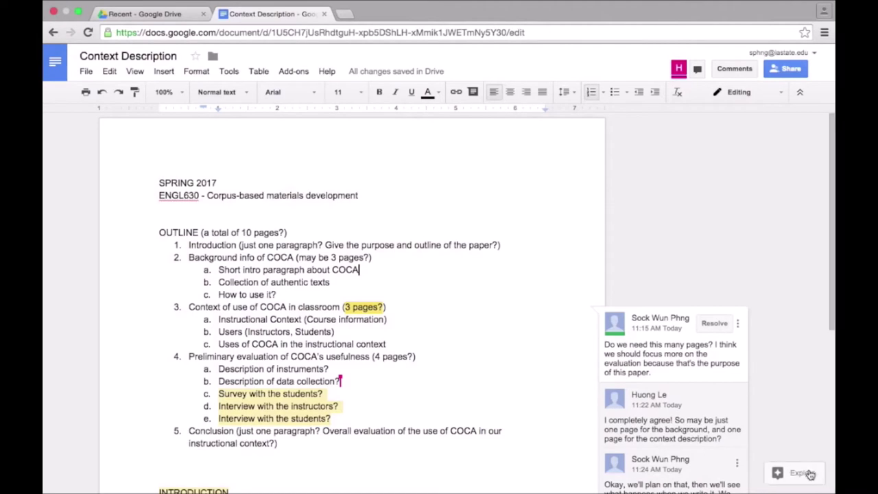
# Search Explore for 'corpus of contemporary american english'
pyautogui.click(813, 473)
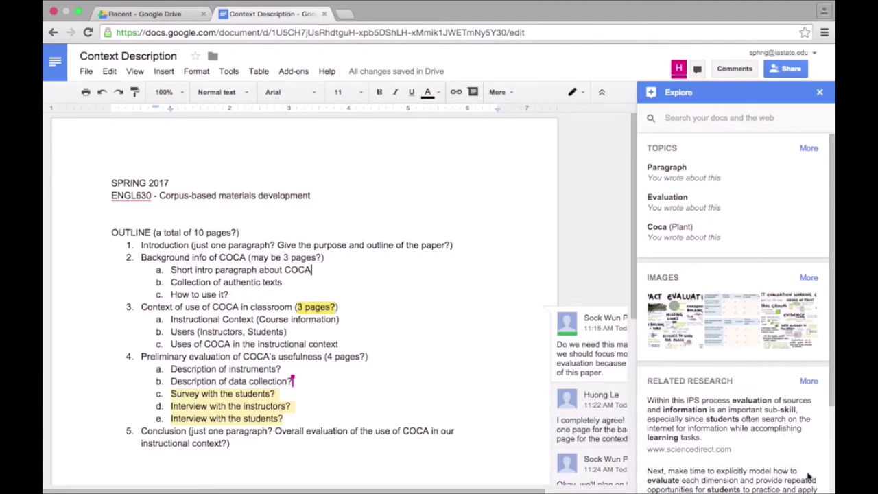
pyautogui.click(697, 118)
pyautogui.write('orpus of contempora')
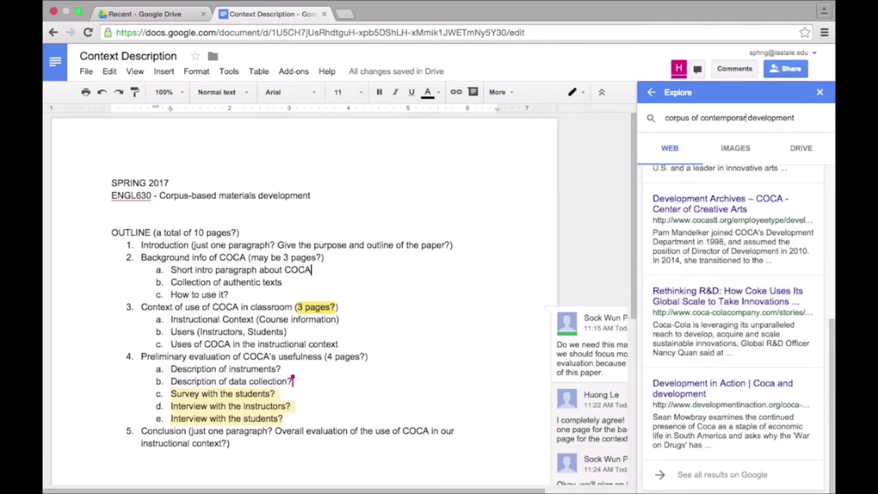
pyautogui.write('ry american english')
pyautogui.press('Return')
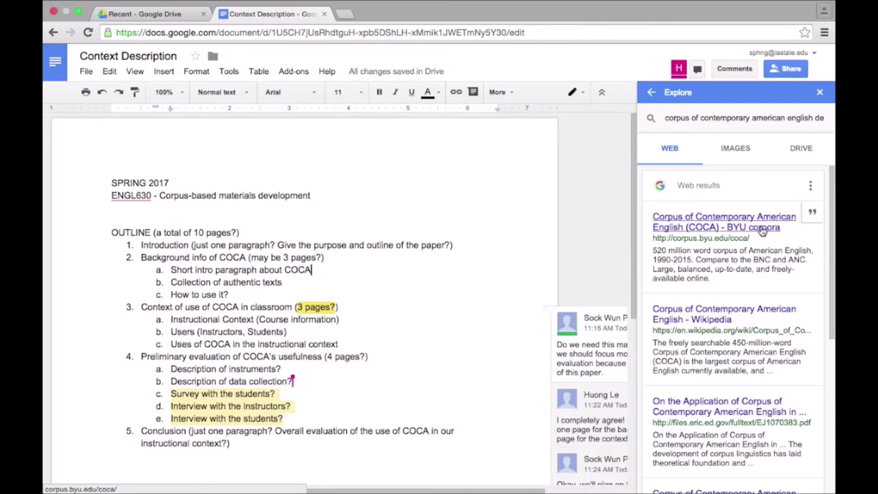
# Open the Lynda.com COCA result in a new tab, select its URL, and return to the document
pyautogui.scroll(-5, 753, 329)
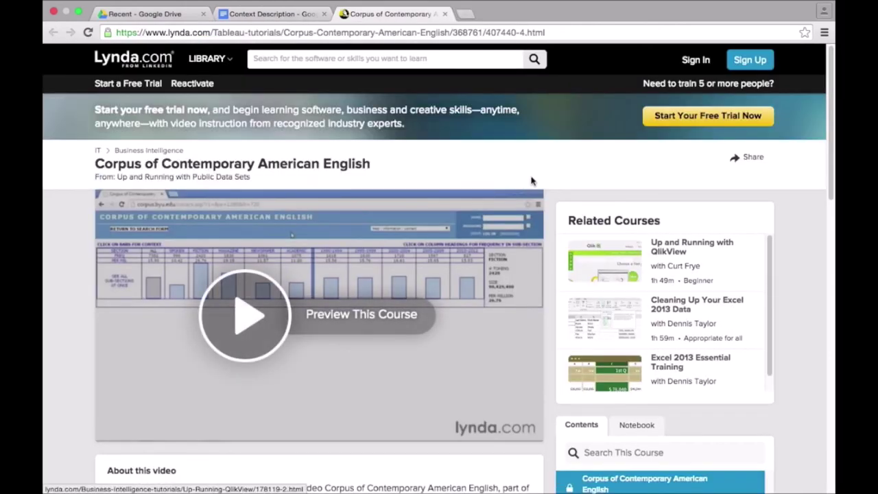
pyautogui.click(417, 33)
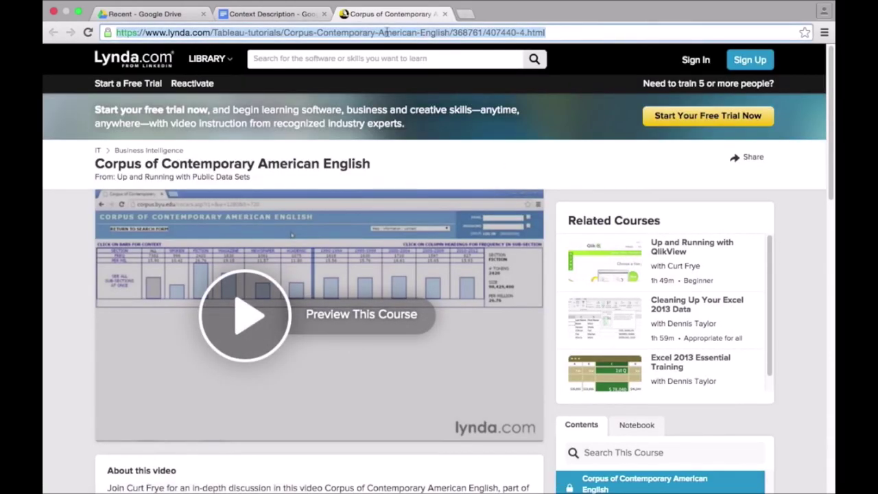
pyautogui.click(265, 15)
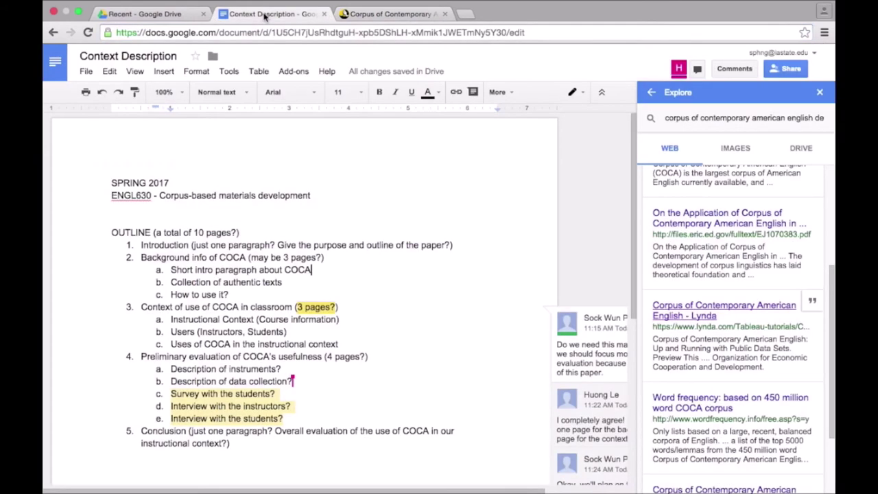